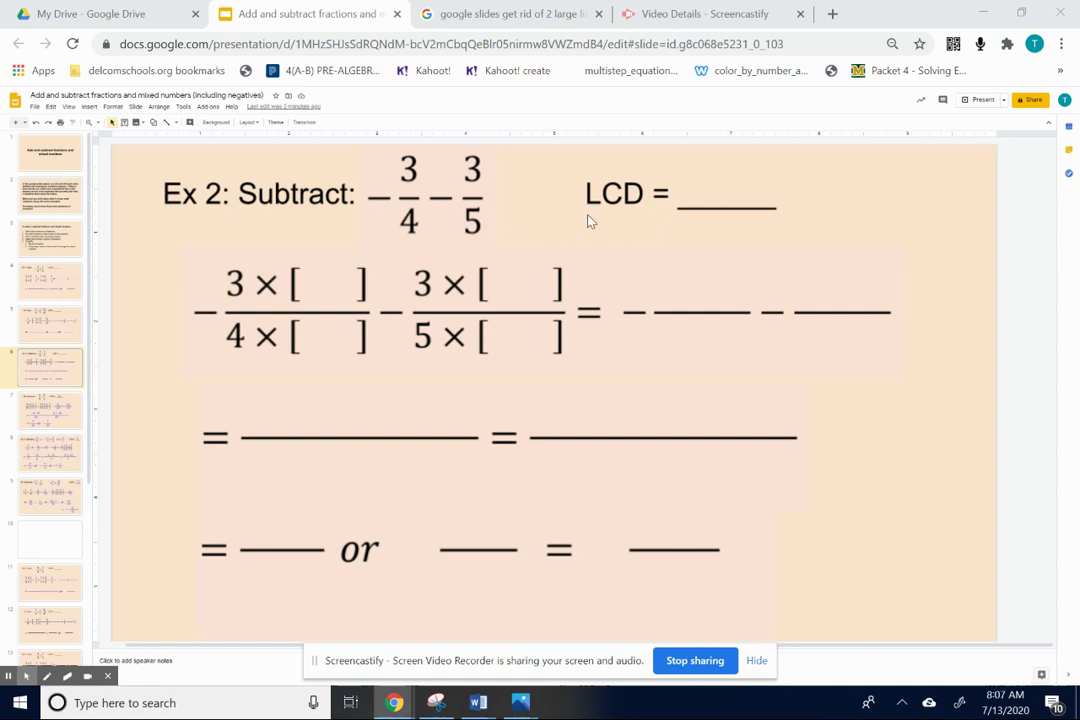
# Enter 20 in the blank LCD box, correcting the mistyped digits
pyautogui.click(719, 201)
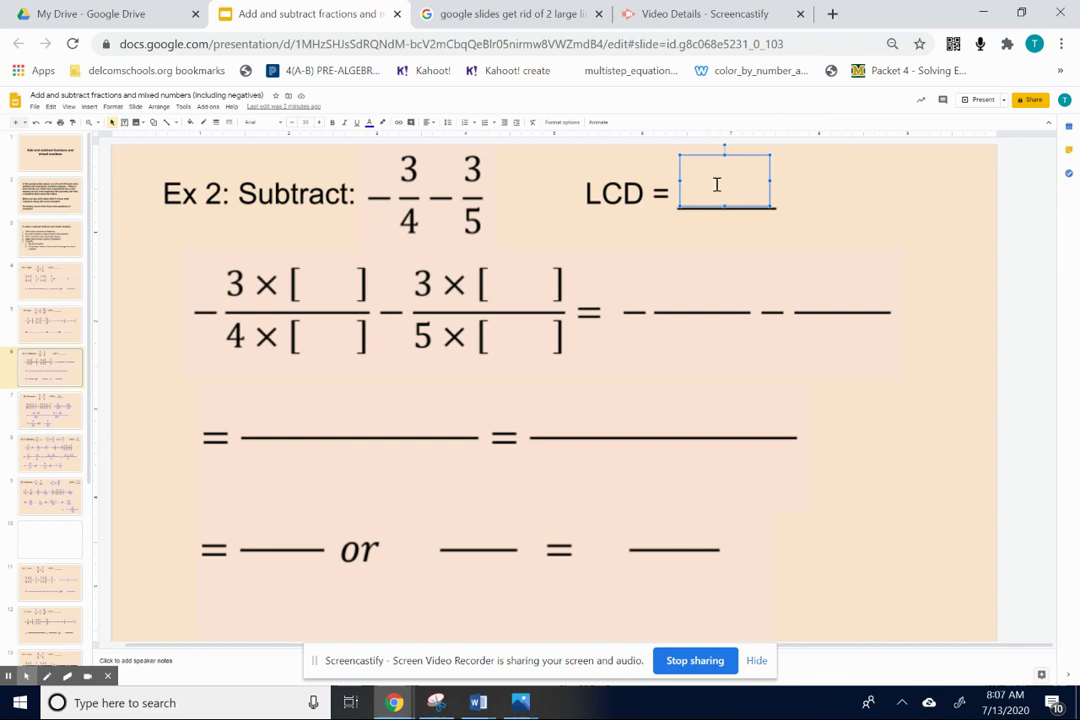
pyautogui.write('2')
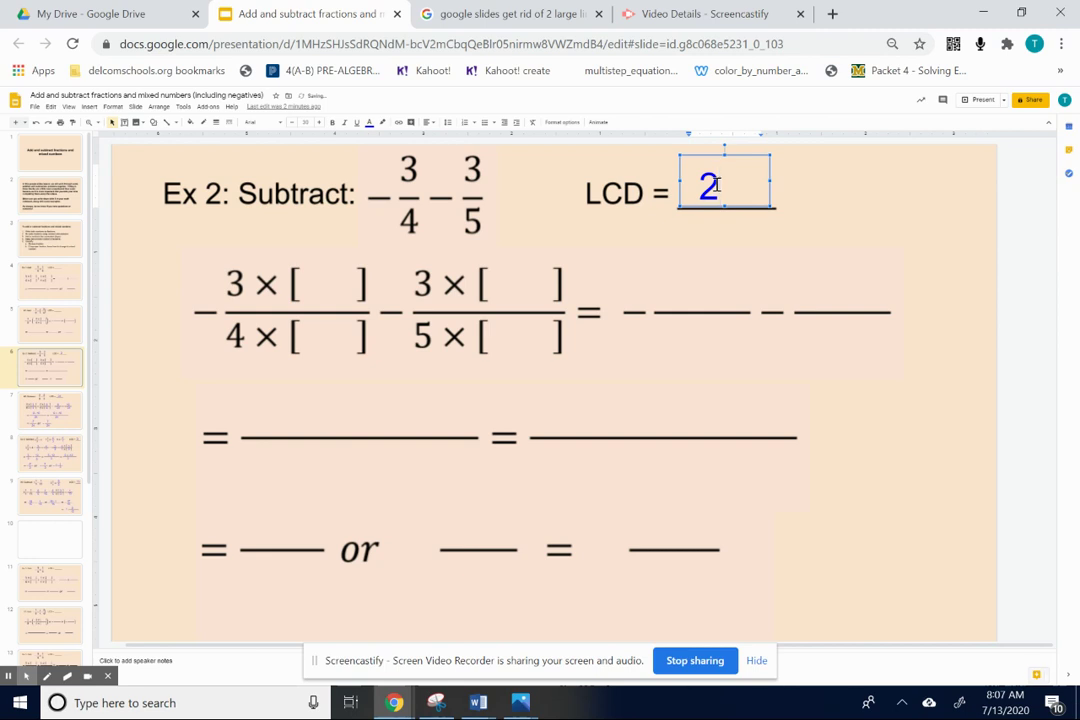
pyautogui.write('22')
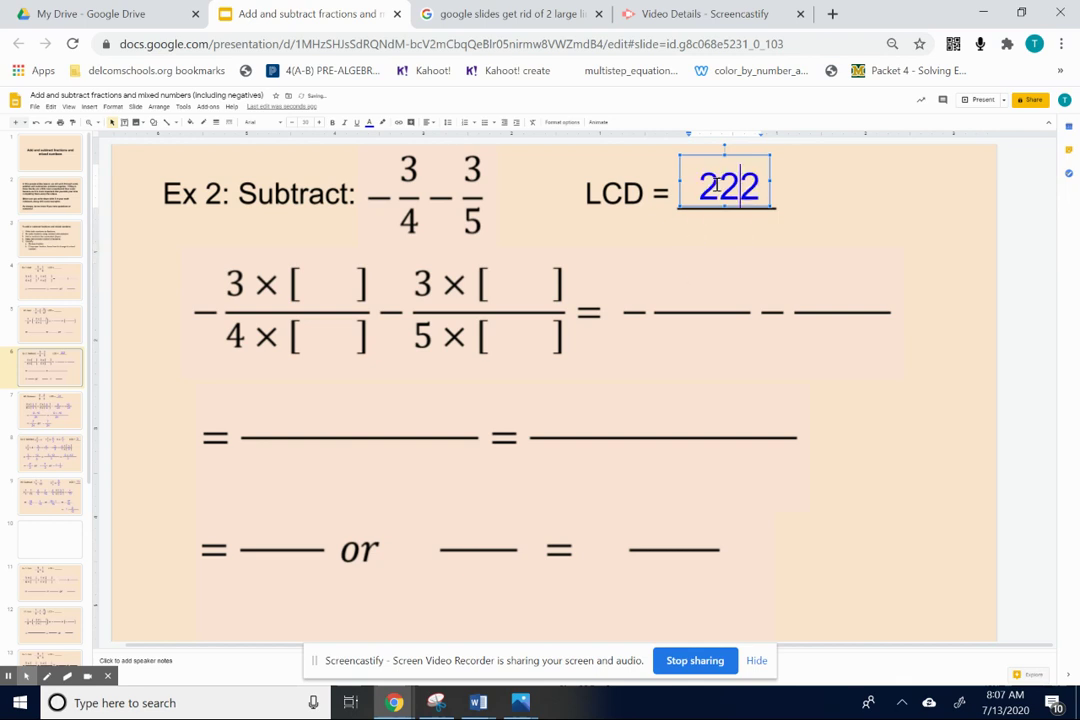
pyautogui.press('BackSpace')
pyautogui.press('BackSpace')
pyautogui.write('0')
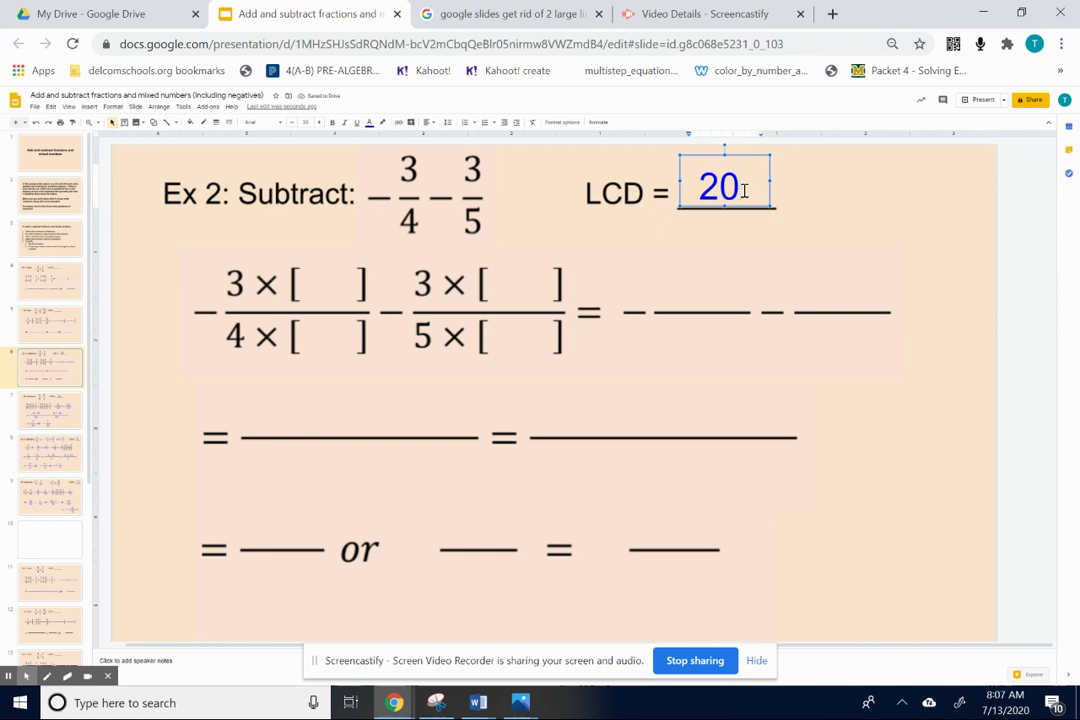
# Type 5 over 5 in the first fraction's brackets and 4 over 4 in the second's
pyautogui.click(328, 341)
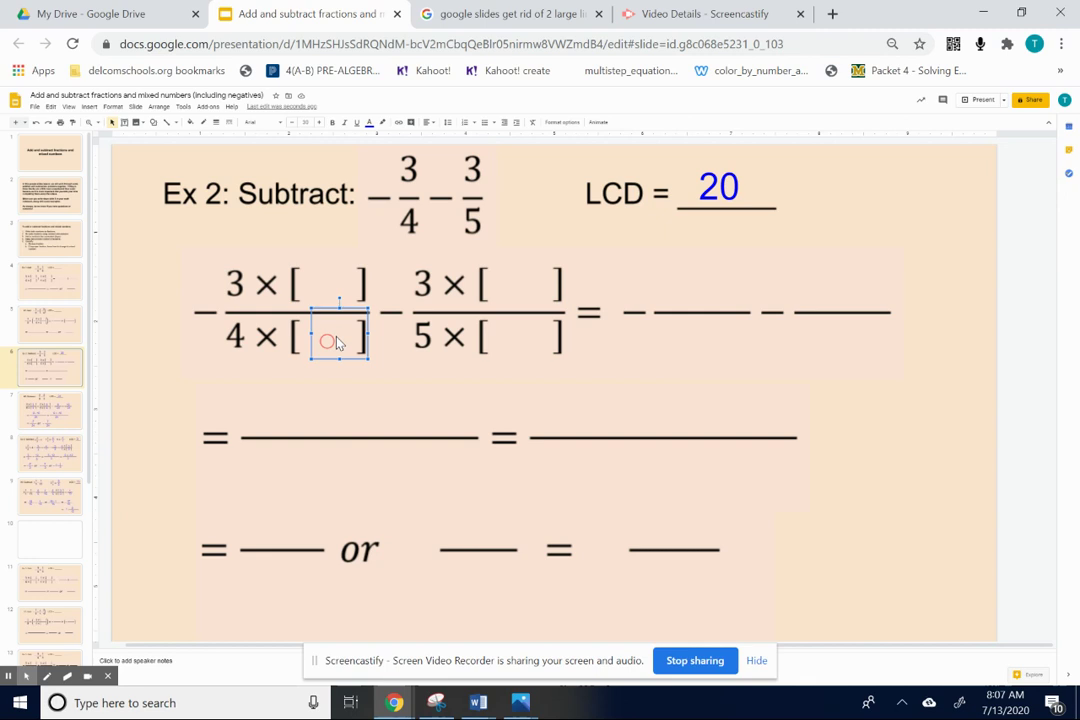
pyautogui.write('5')
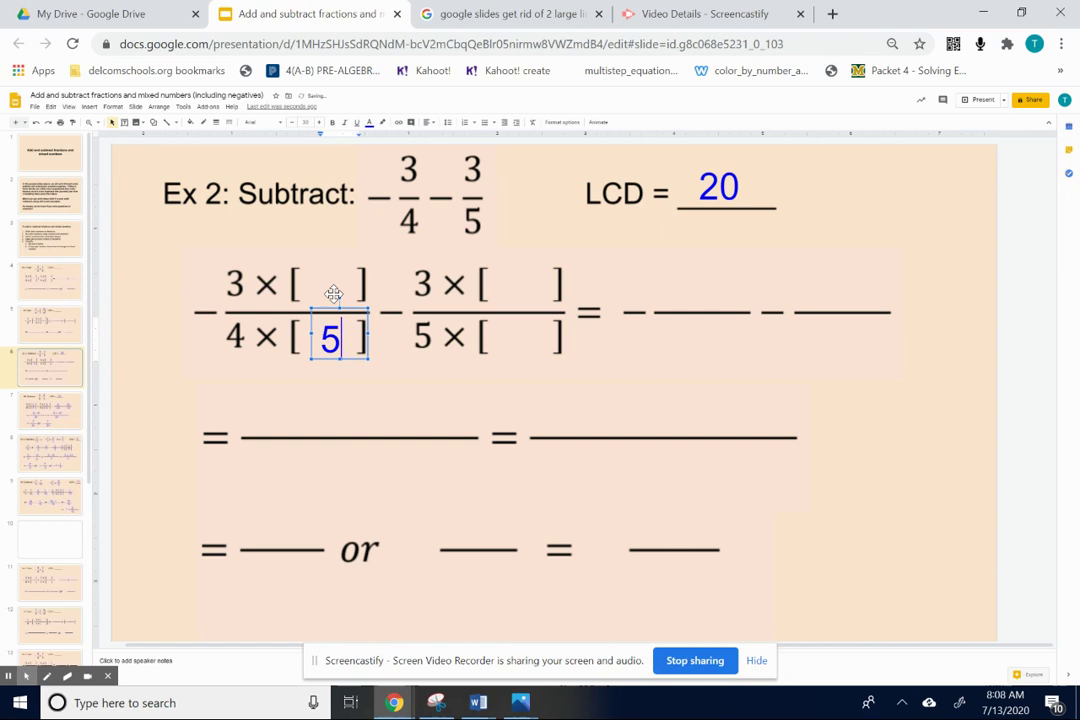
pyautogui.click(336, 298)
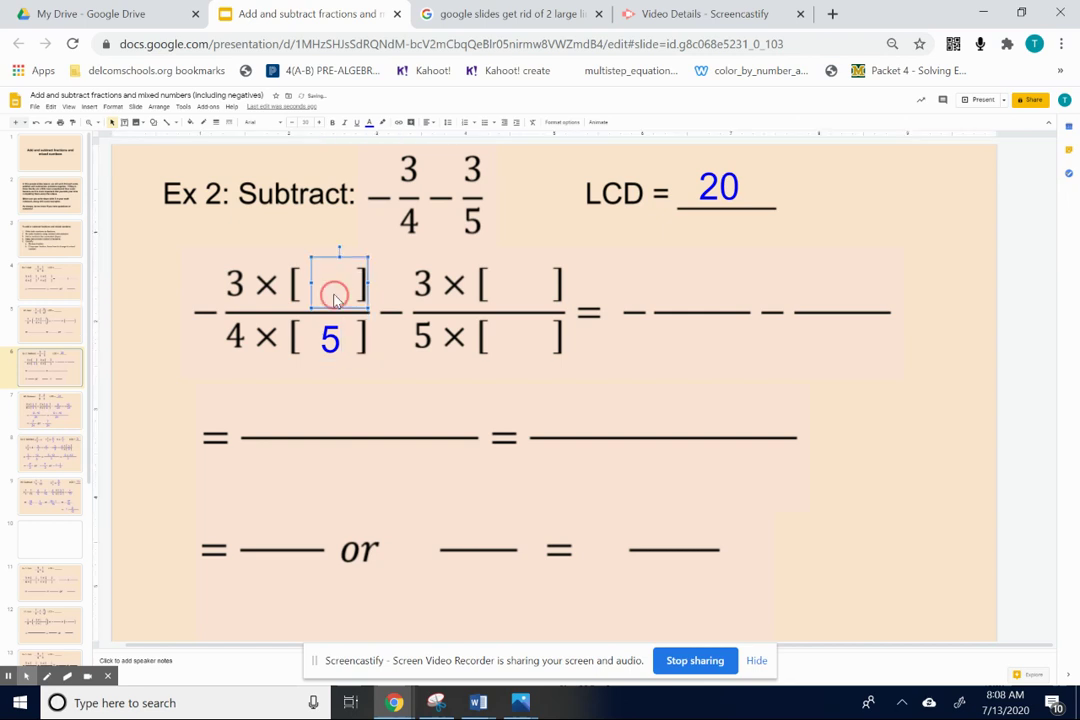
pyautogui.write('5')
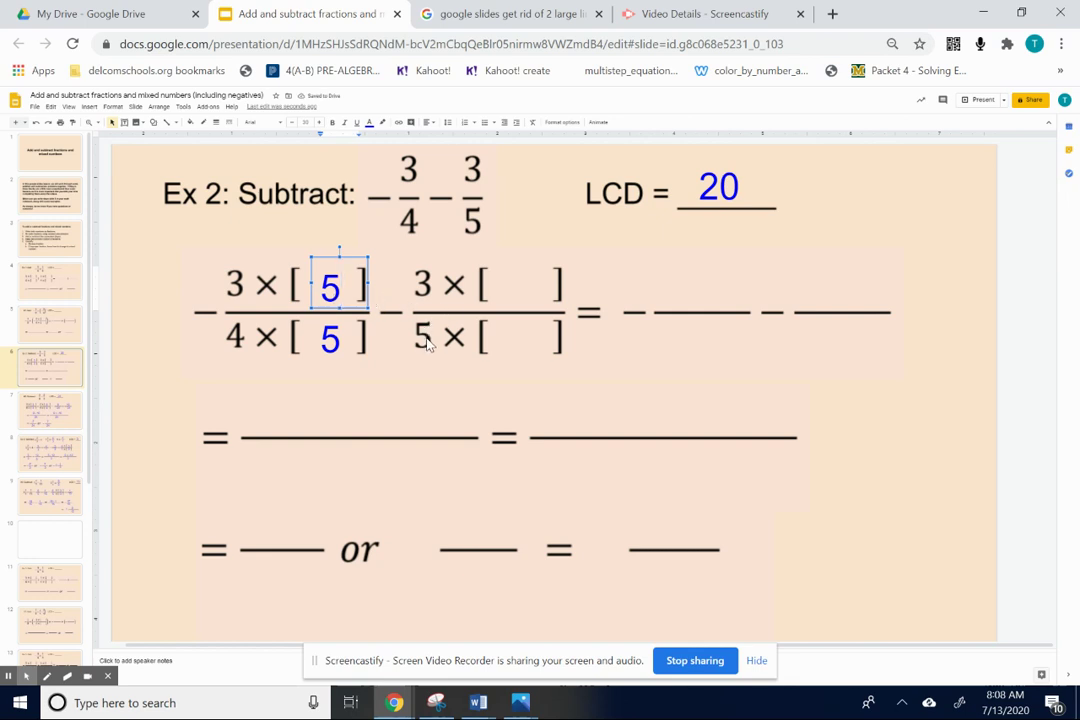
pyautogui.click(516, 338)
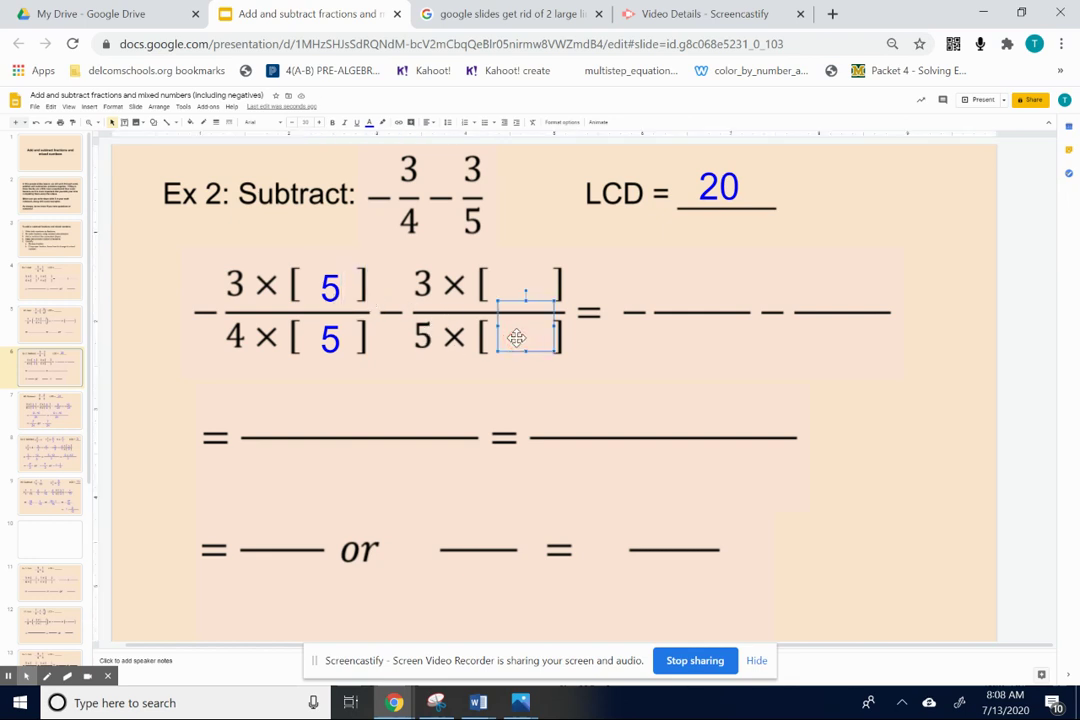
pyautogui.write('4')
pyautogui.click(515, 291)
pyautogui.write('4')
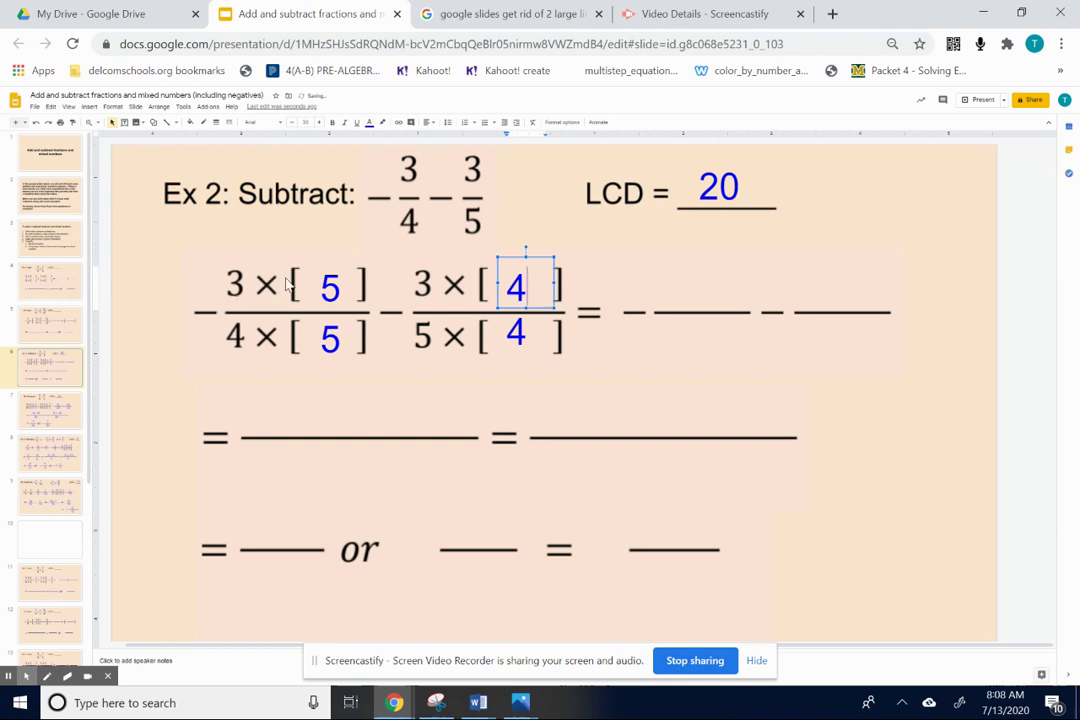
# Write the first equivalent fraction as 15 over 20, undoing an accidental paste
pyautogui.click(698, 305)
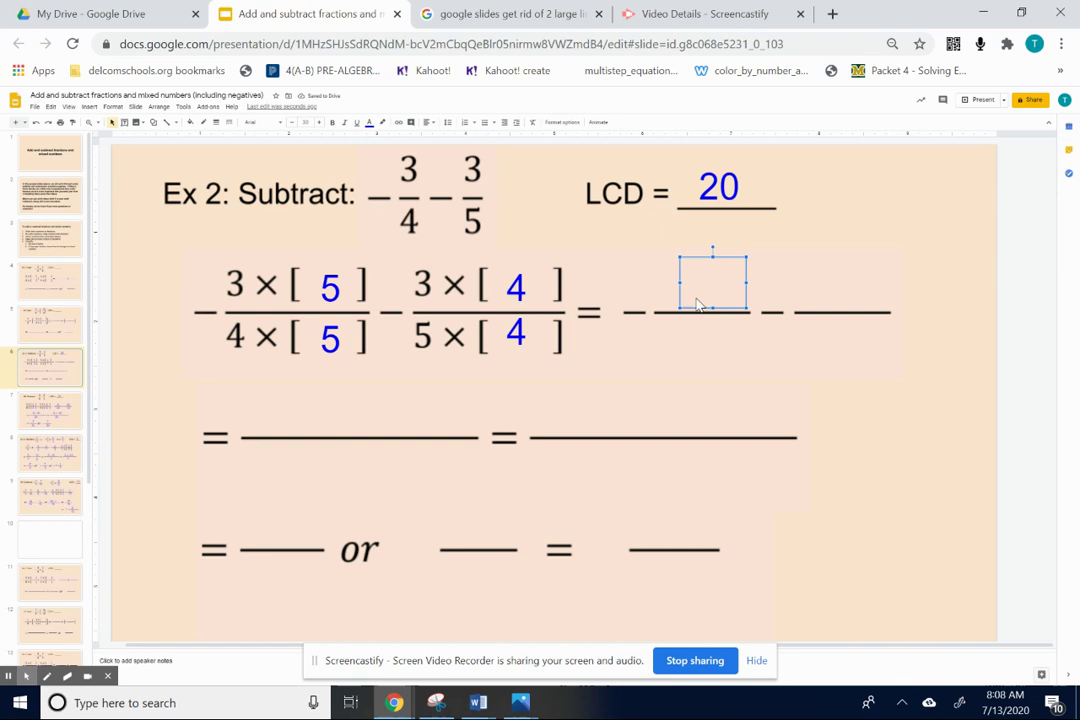
pyautogui.hotkey('ctrl', 'v')
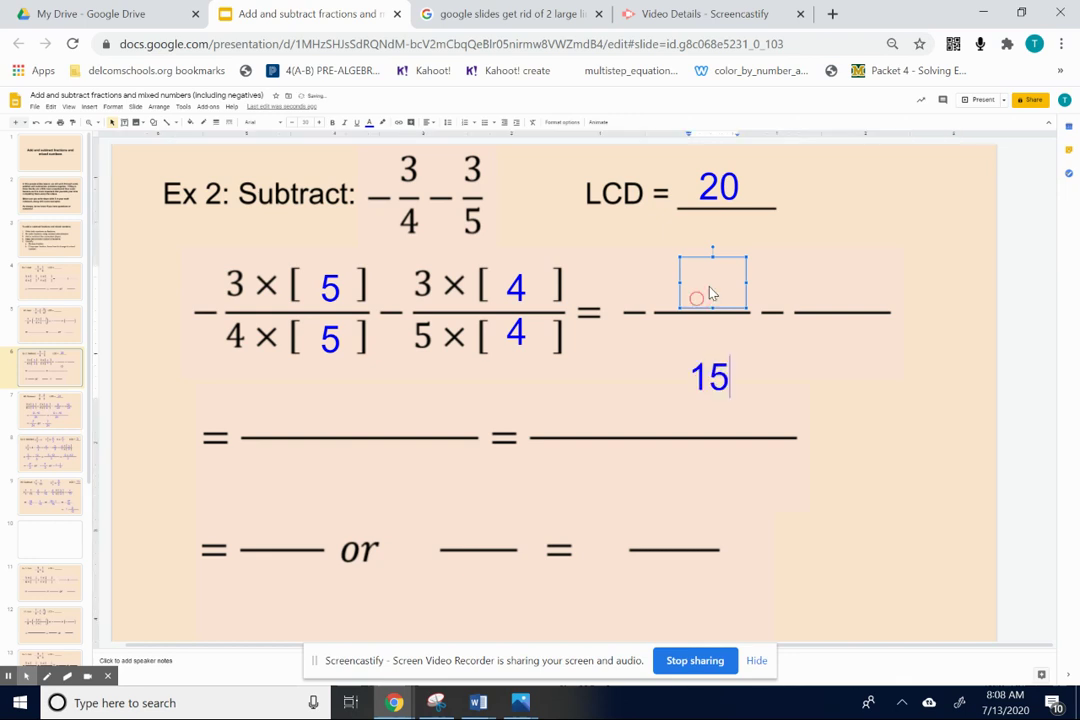
pyautogui.hotkey('ctrl', 'z')
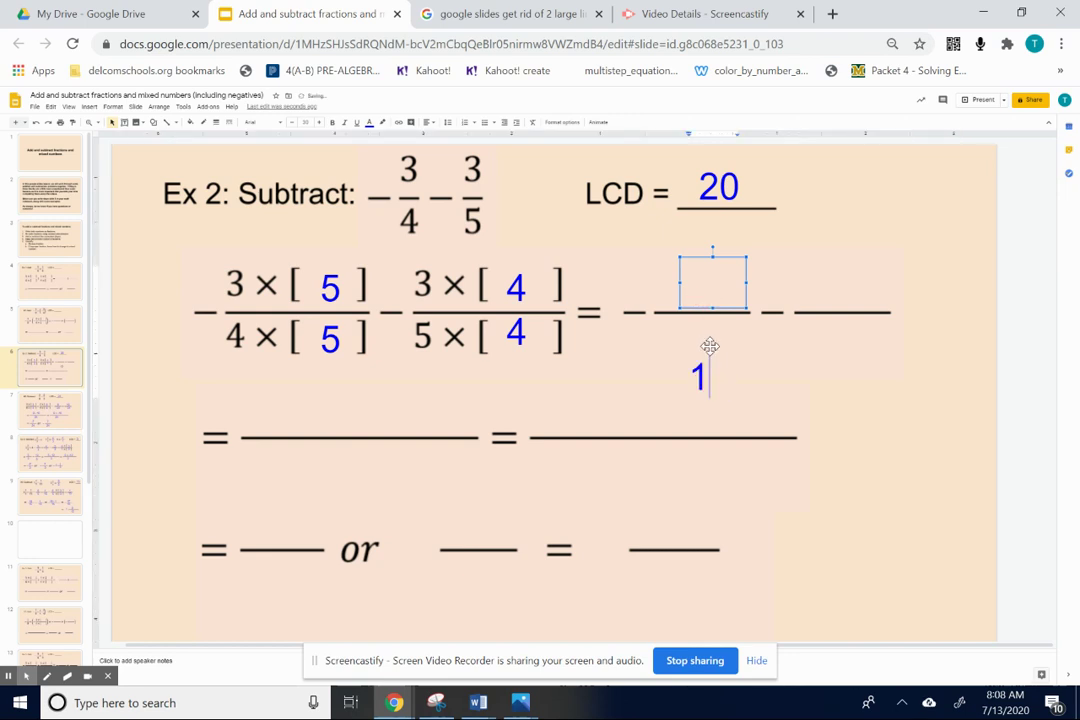
pyautogui.click(714, 285)
pyautogui.write('2')
pyautogui.press('BackSpace')
pyautogui.write('15')
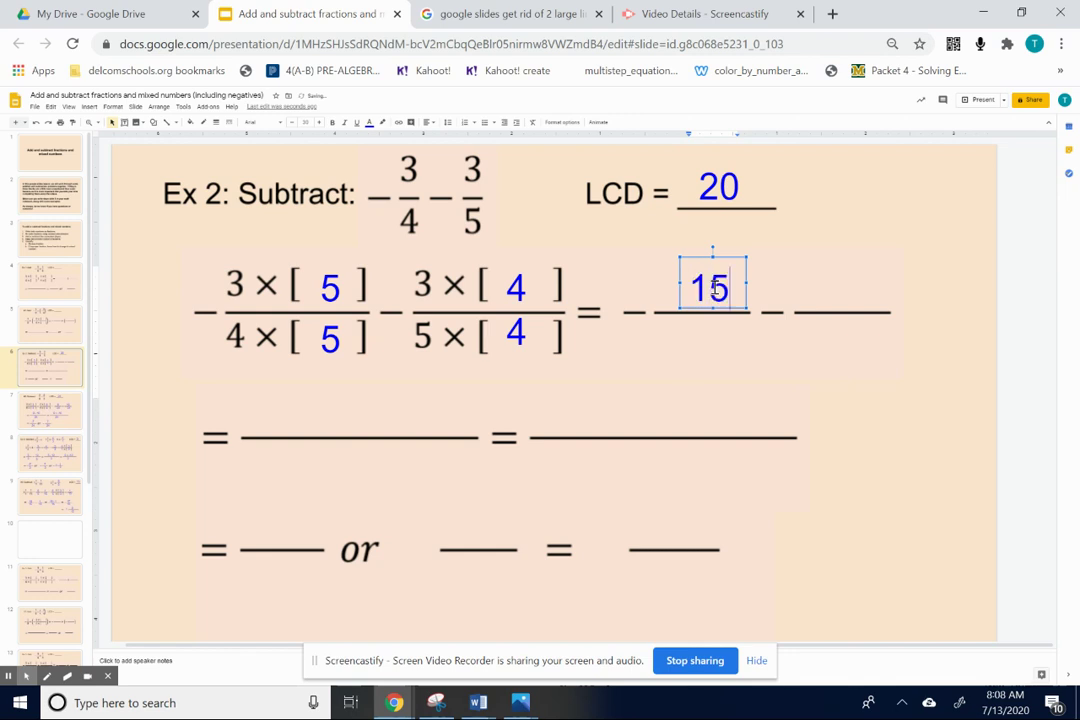
pyautogui.click(706, 327)
pyautogui.write('20')
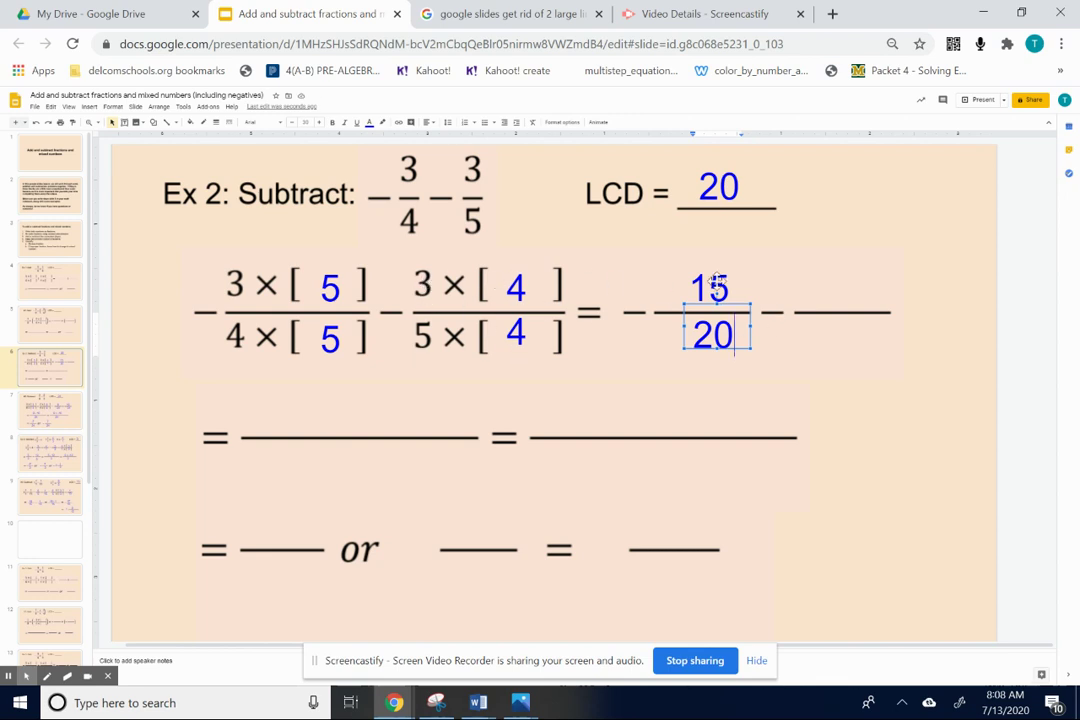
# Write the second equivalent fraction as 12 over 20
pyautogui.click(824, 299)
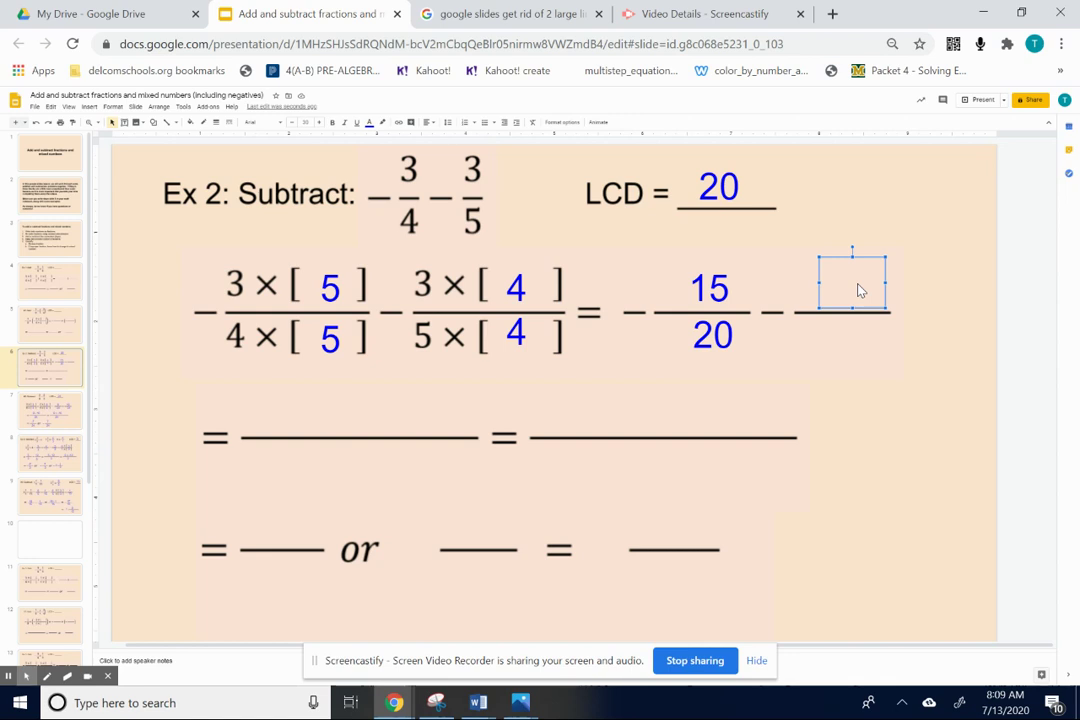
pyautogui.write('12')
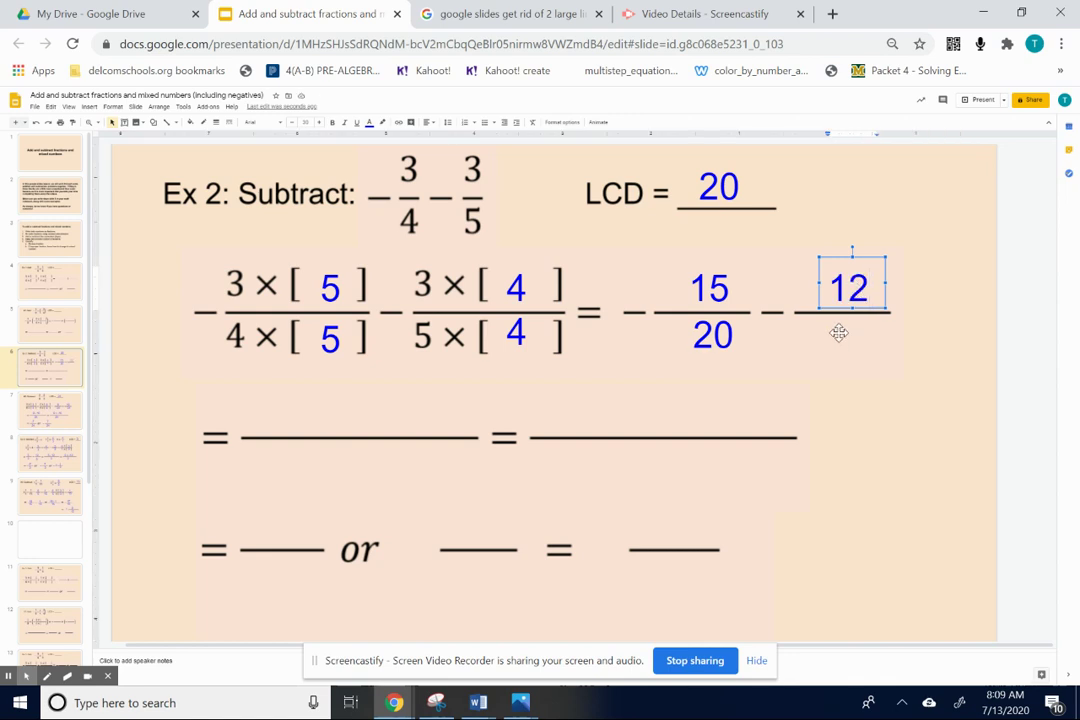
pyautogui.click(838, 333)
pyautogui.write('20')
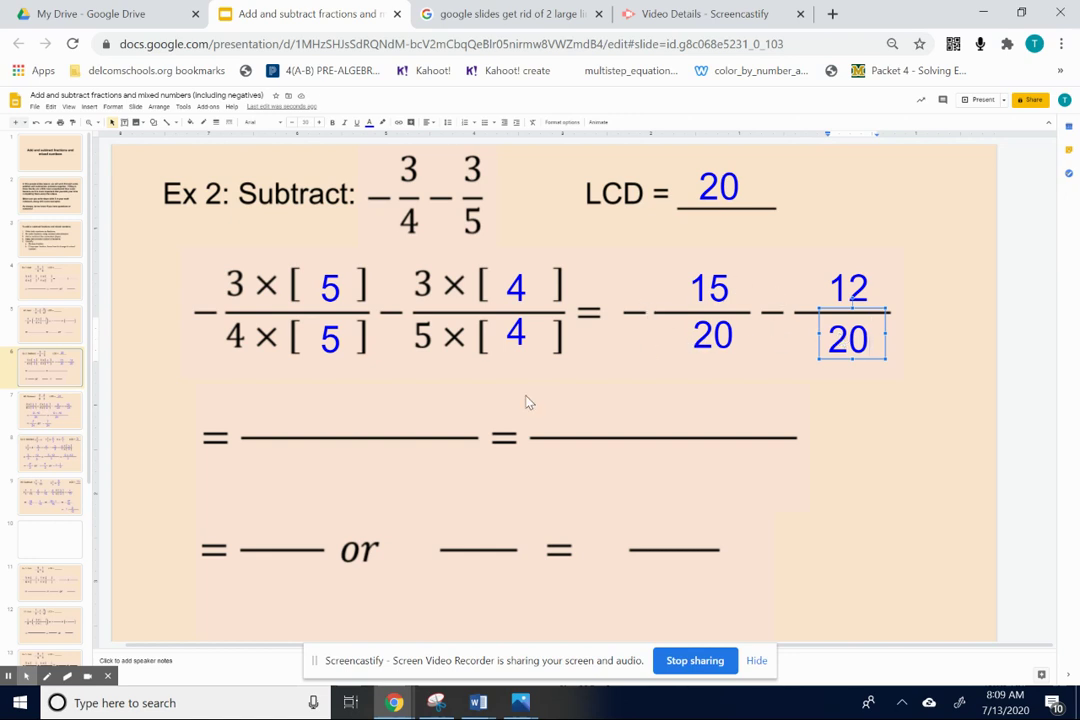
pyautogui.click(415, 426)
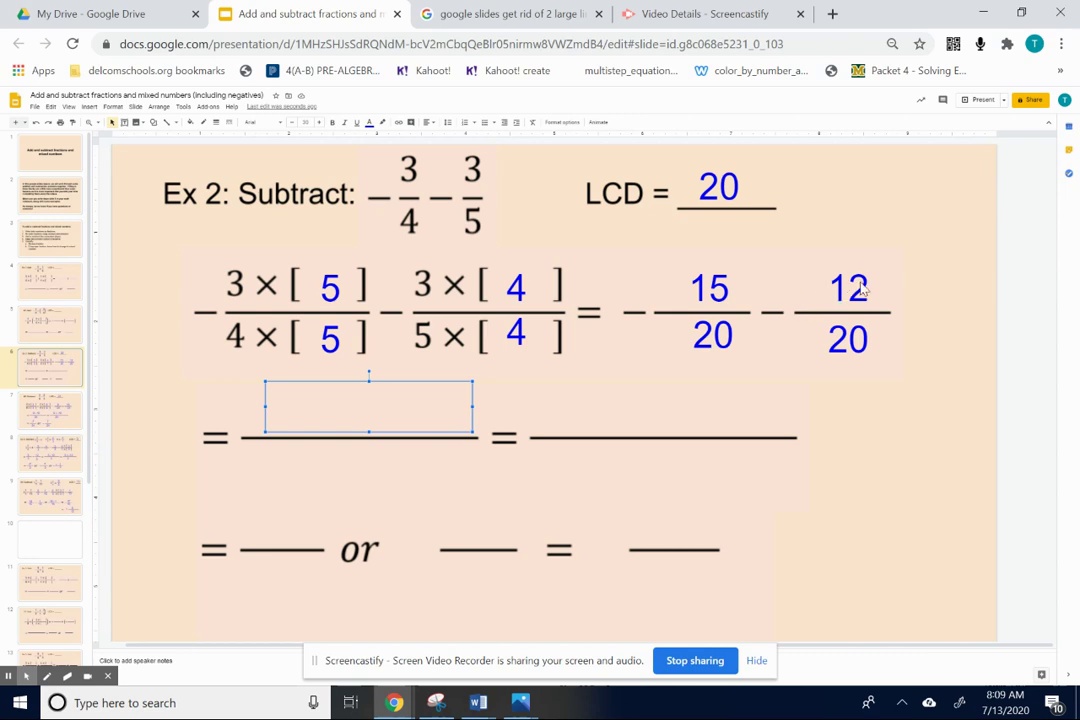
# Write the combined fraction as -15 - 12 over 20
pyautogui.click(323, 412)
pyautogui.write('-')
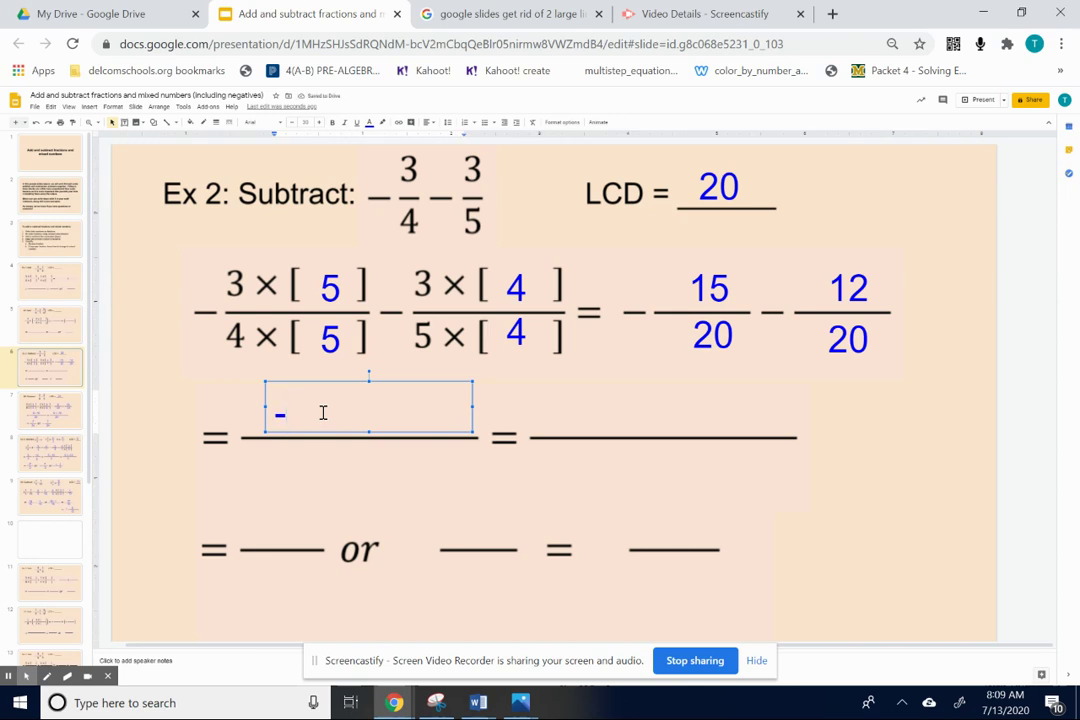
pyautogui.write('15 - 12')
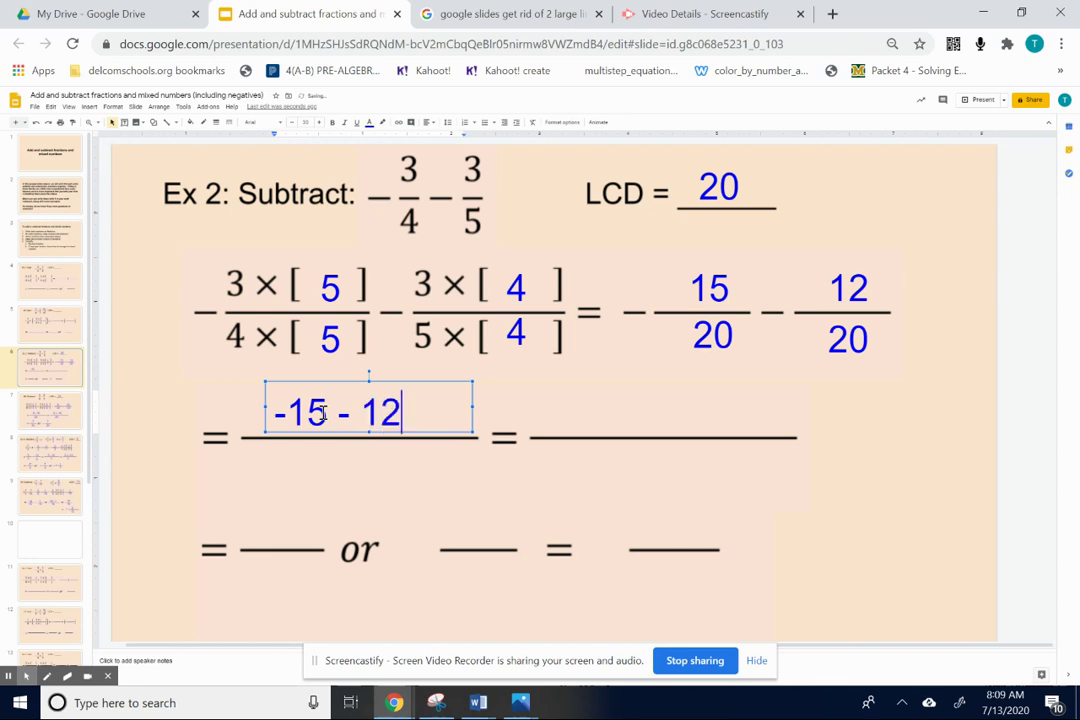
pyautogui.click(361, 455)
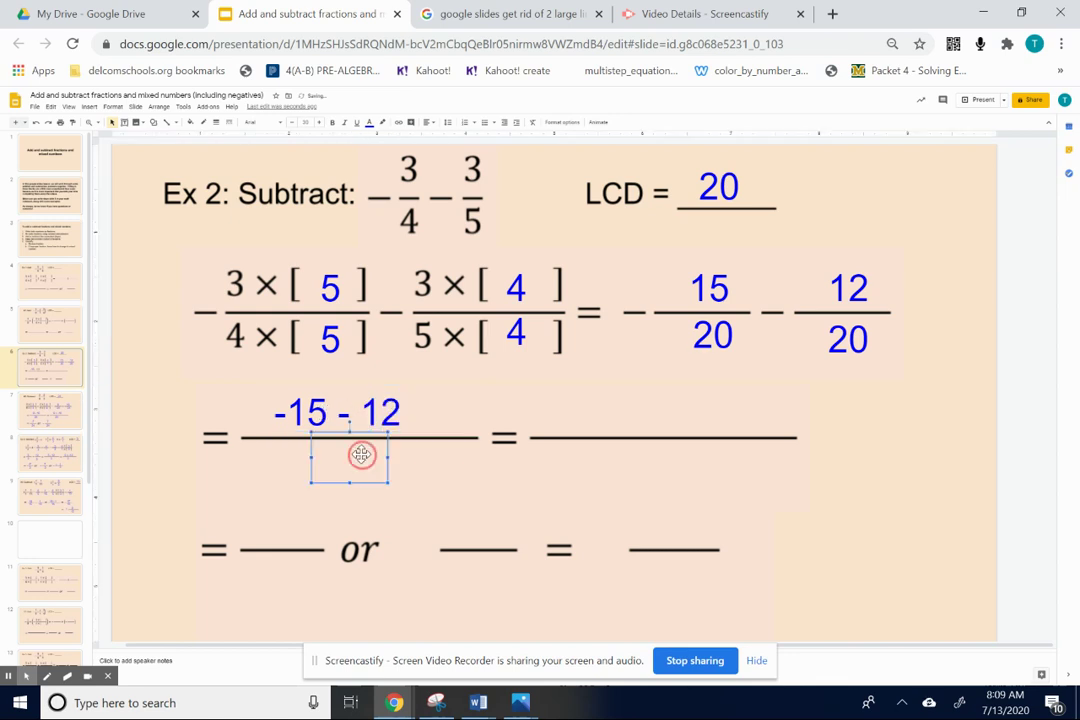
pyautogui.write('20')
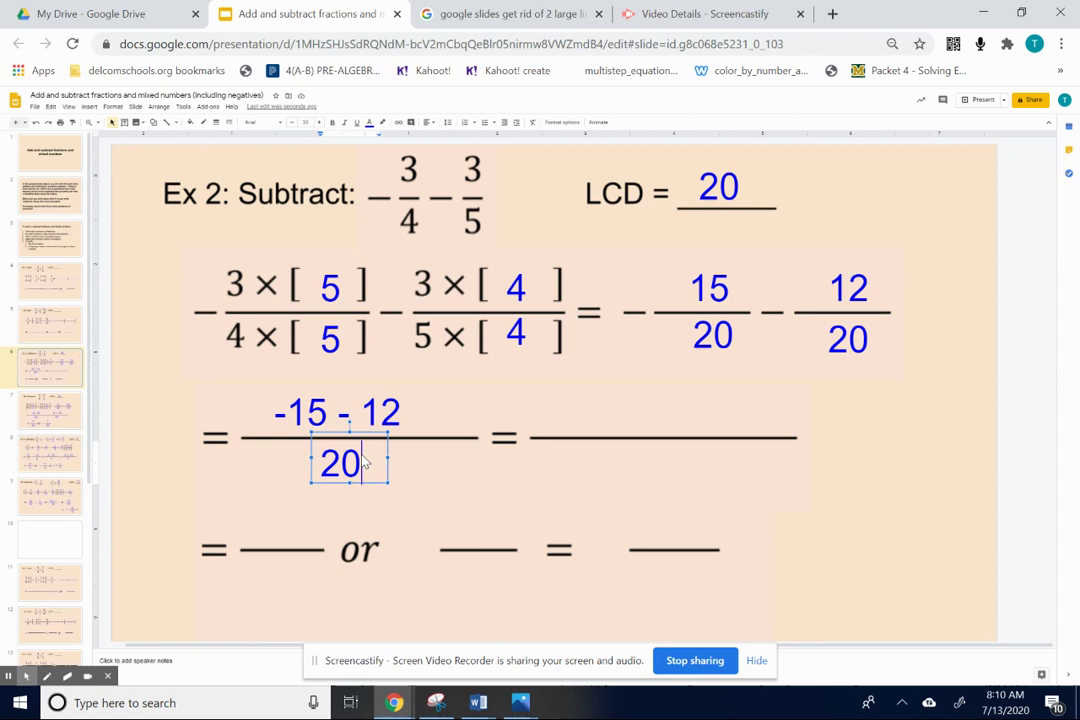
# Write the next fraction as -15 + -12 over 20
pyautogui.click(633, 422)
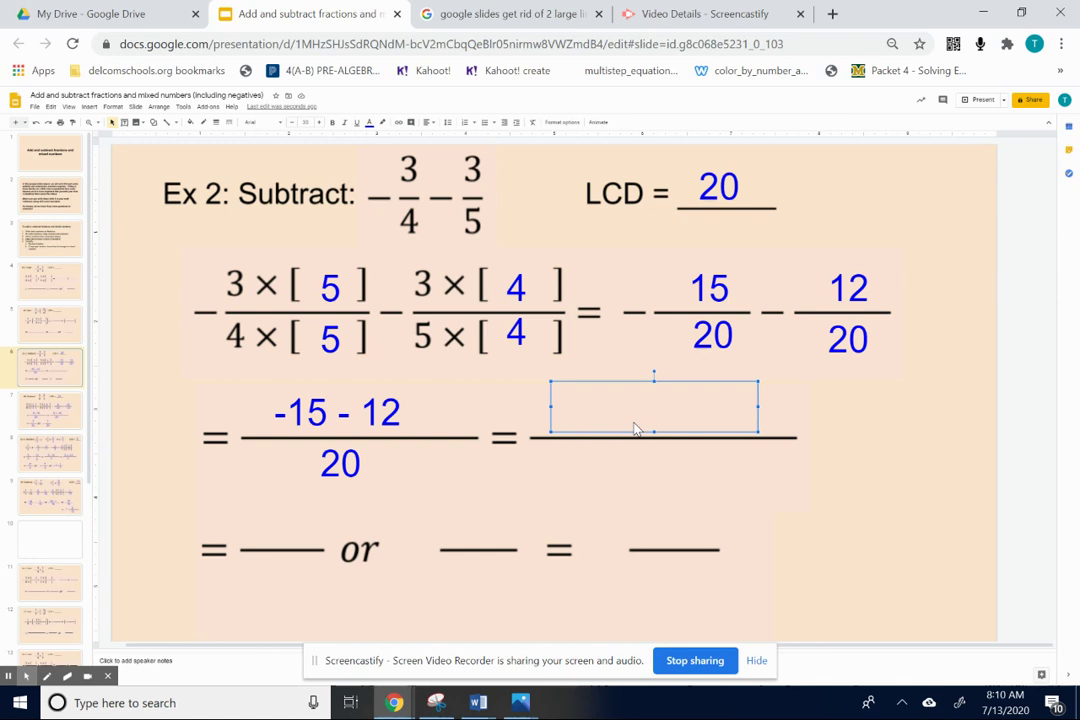
pyautogui.write('-')
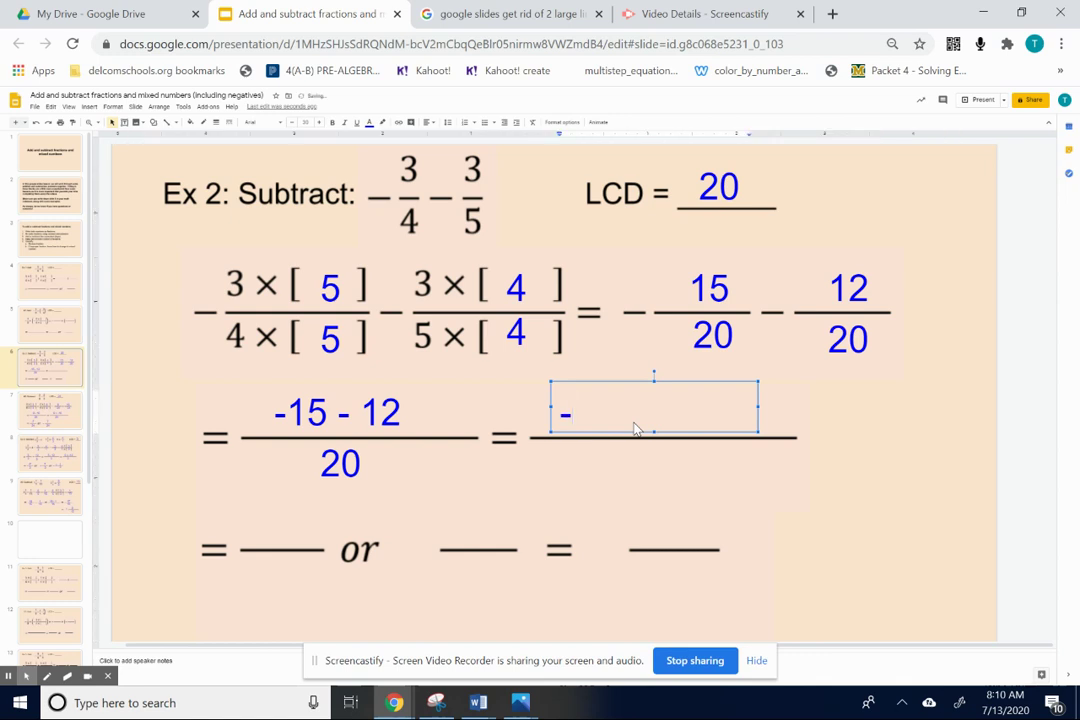
pyautogui.write('15 + -12')
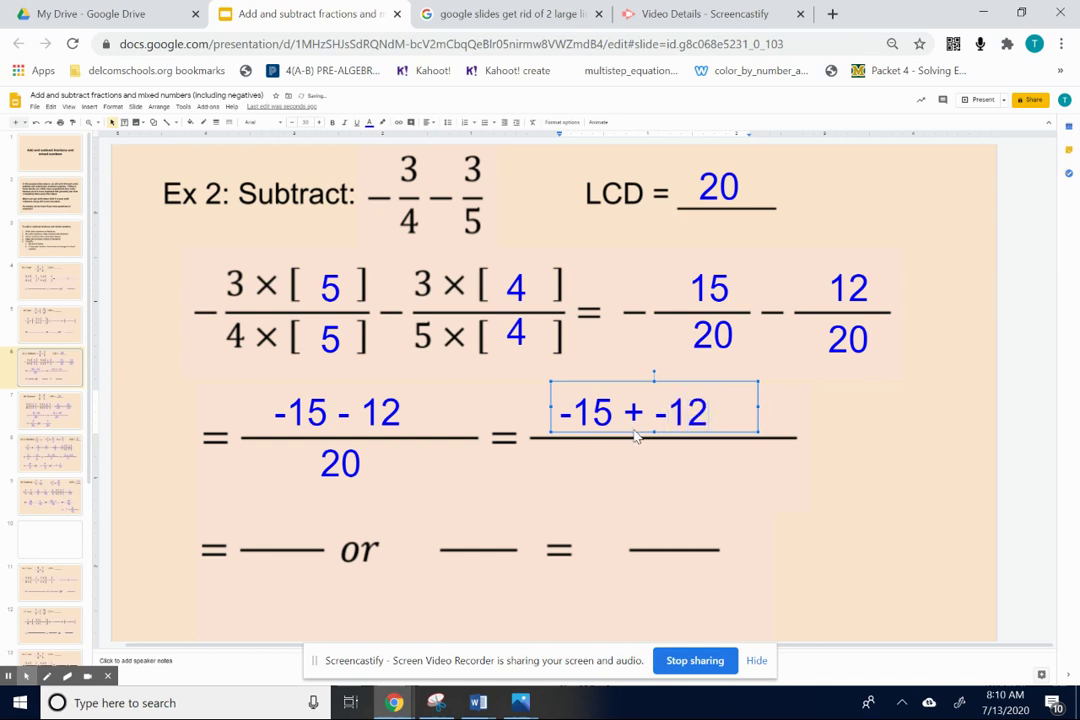
pyautogui.click(631, 452)
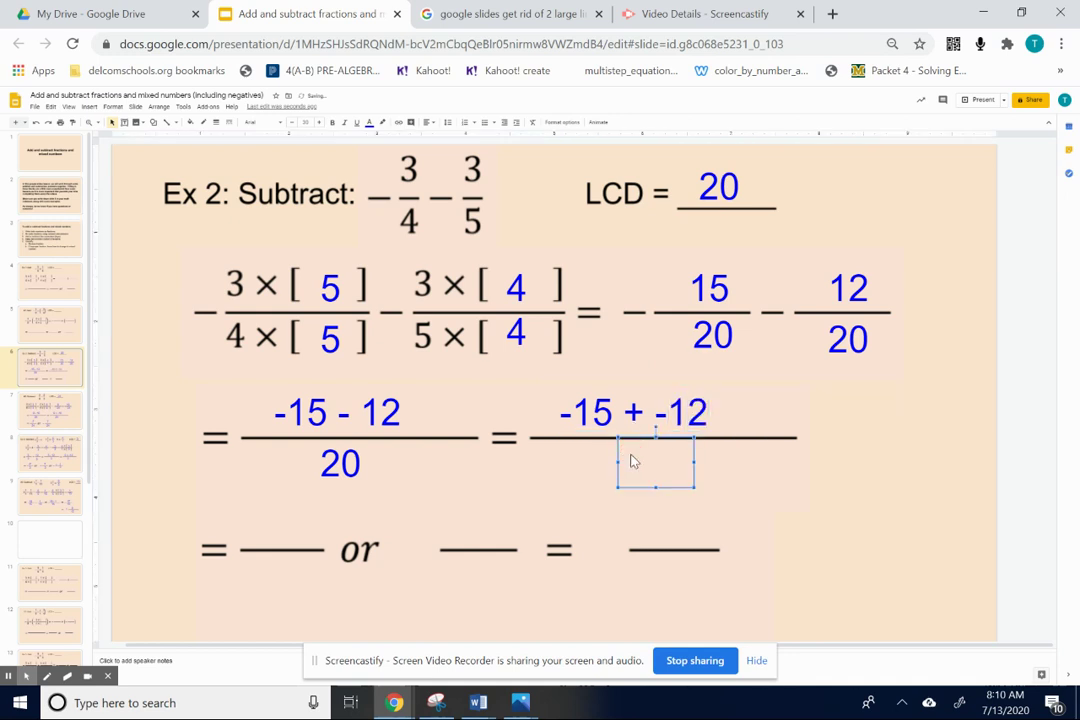
pyautogui.write('20')
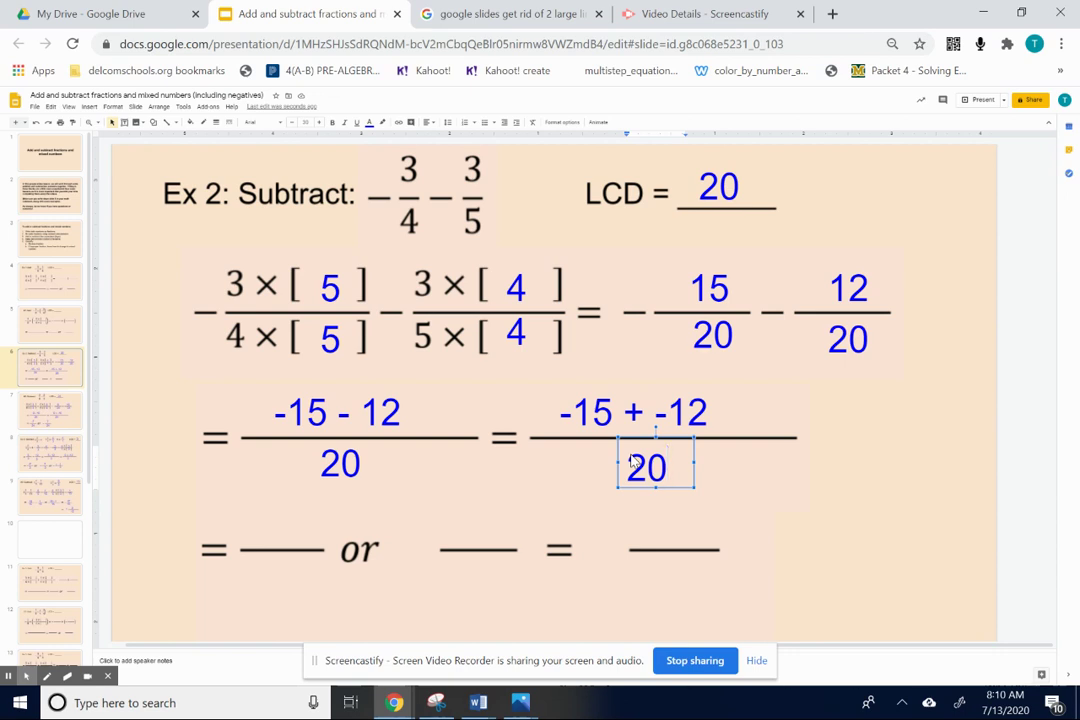
# Write -27 over 20 at the start of the bottom row
pyautogui.click(287, 540)
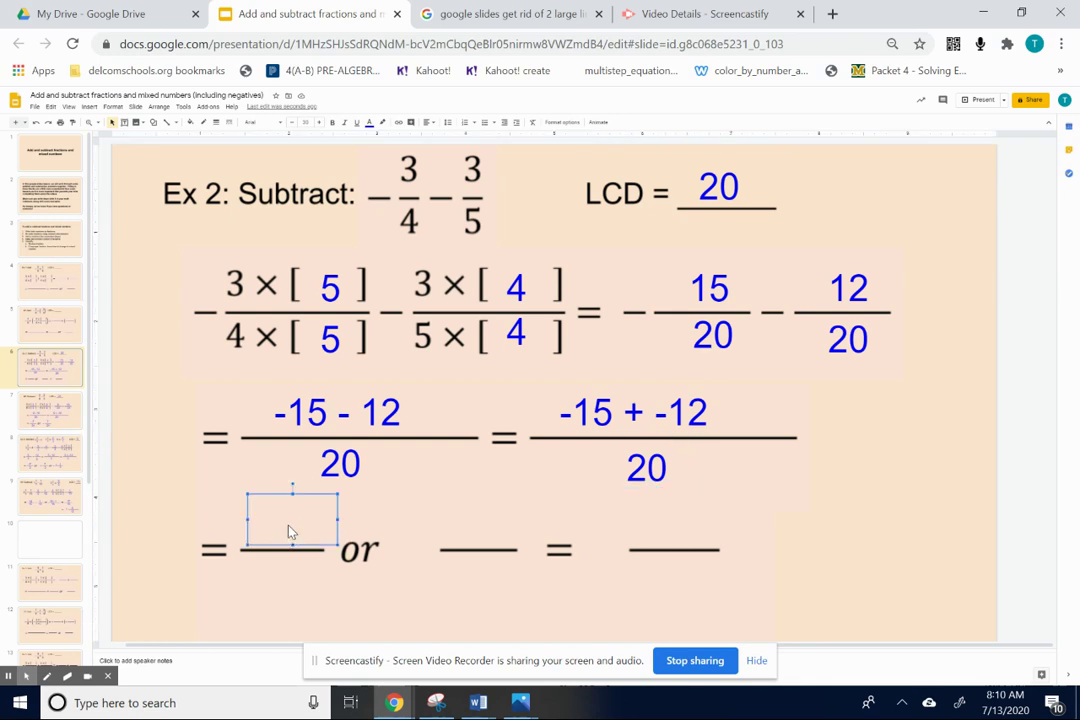
pyautogui.write('-27')
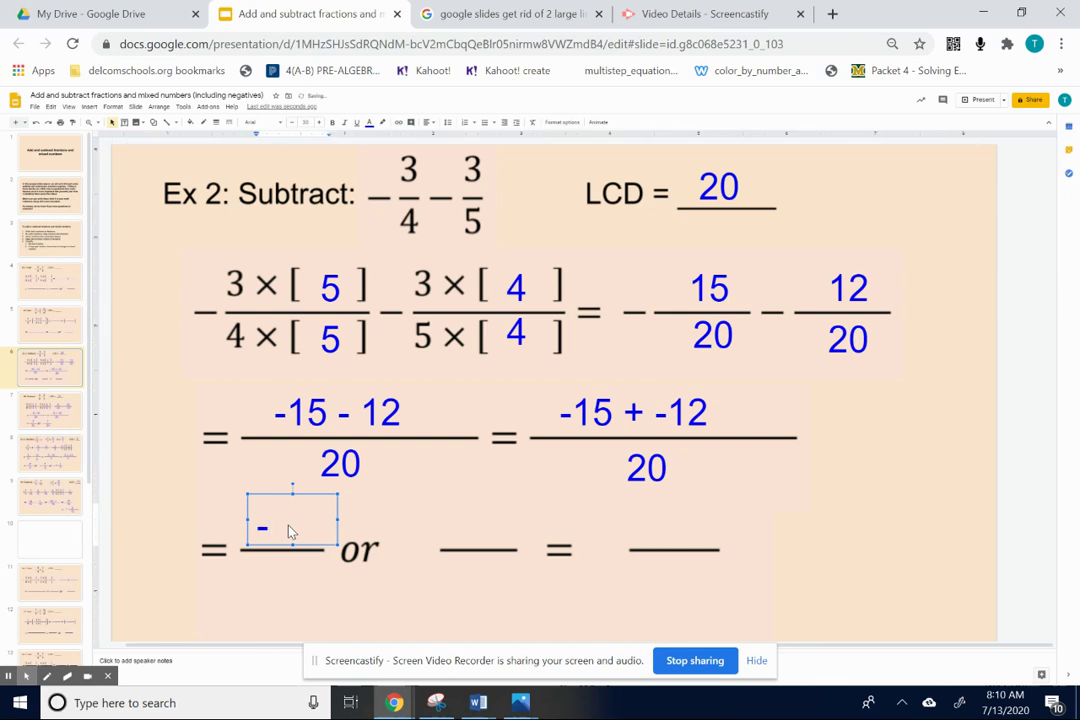
pyautogui.click(282, 568)
pyautogui.write('20')
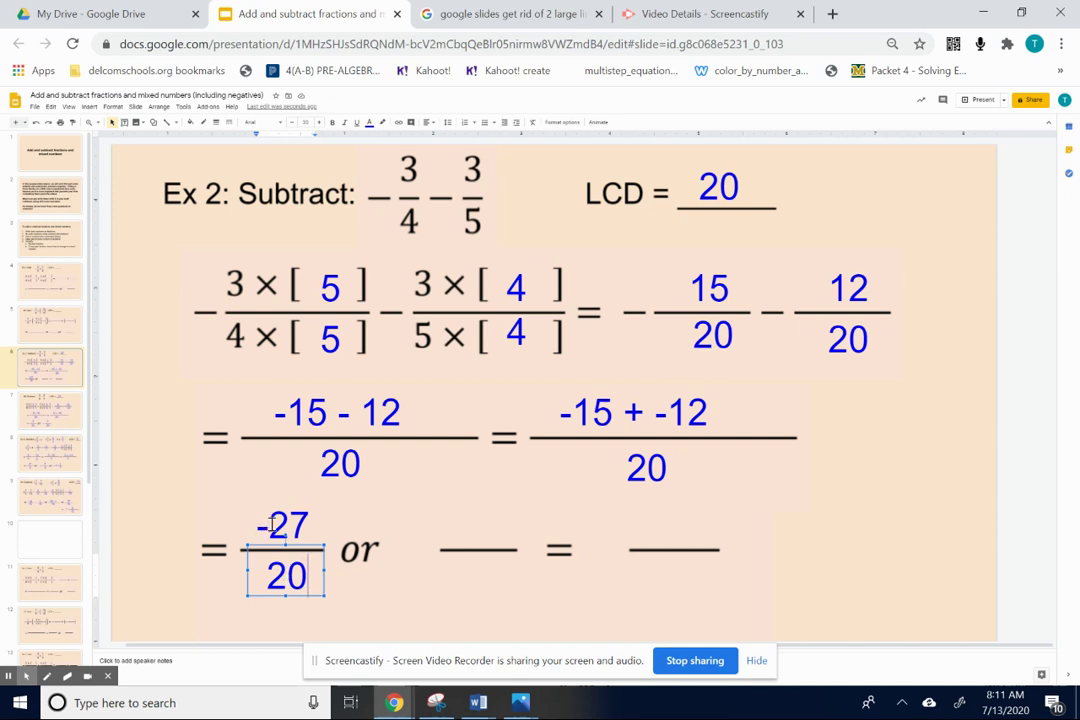
# After 'or', write a minus sign before the fraction 27 over 20
pyautogui.click(421, 552)
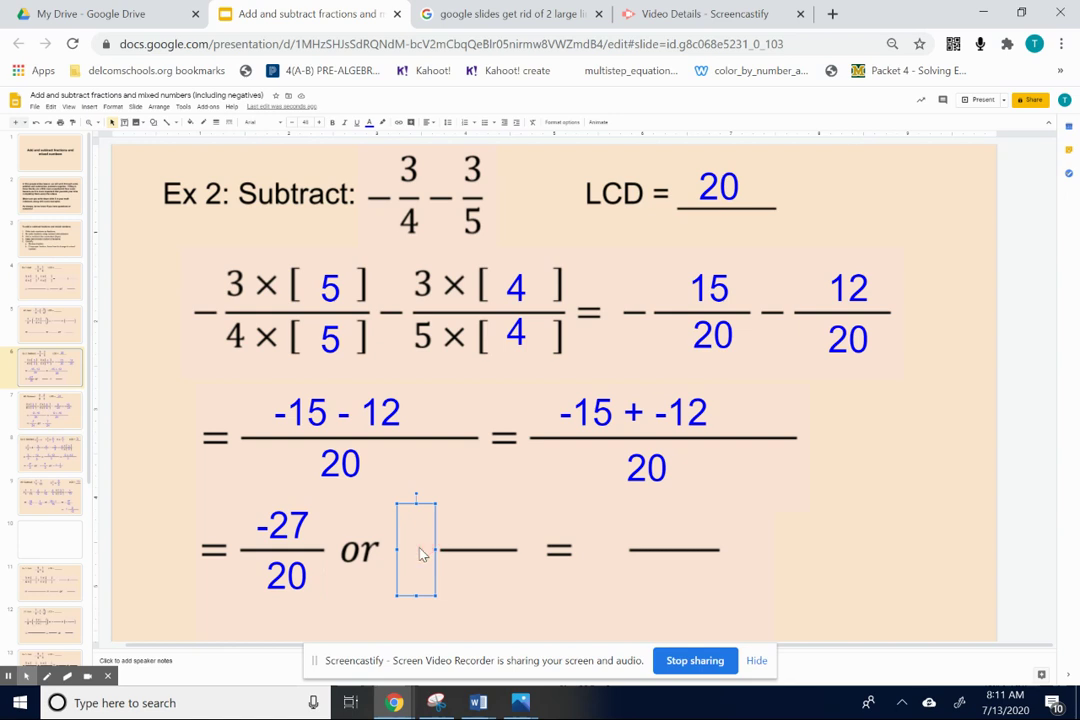
pyautogui.write('-')
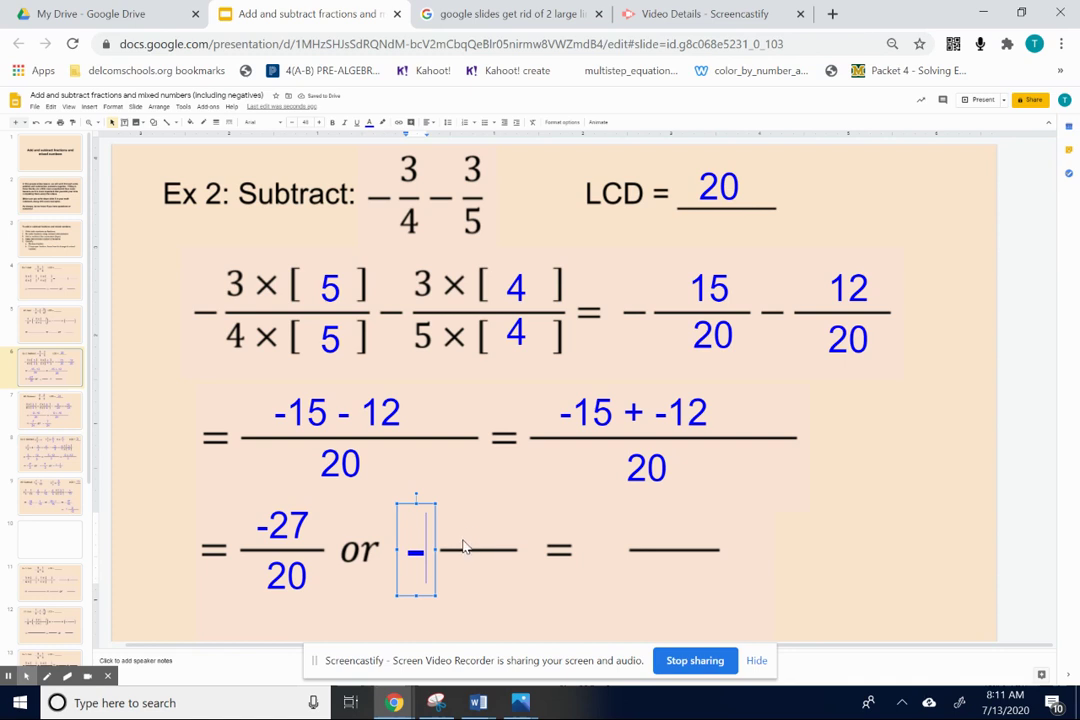
pyautogui.click(477, 548)
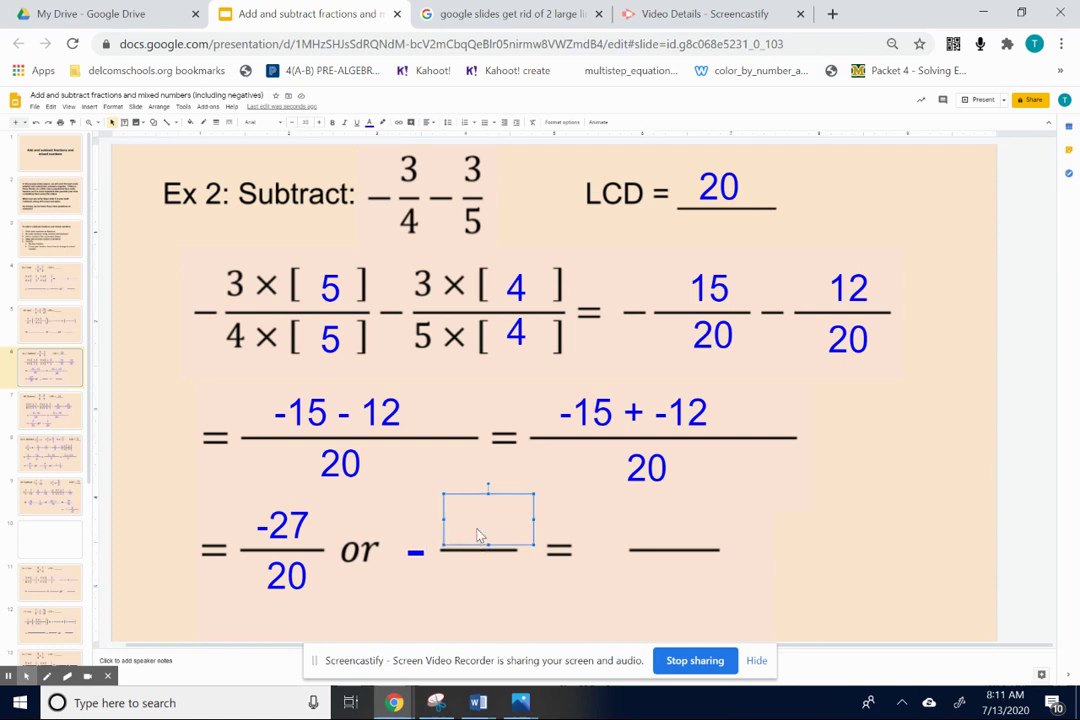
pyautogui.write('27')
pyautogui.click(464, 565)
pyautogui.write('20')
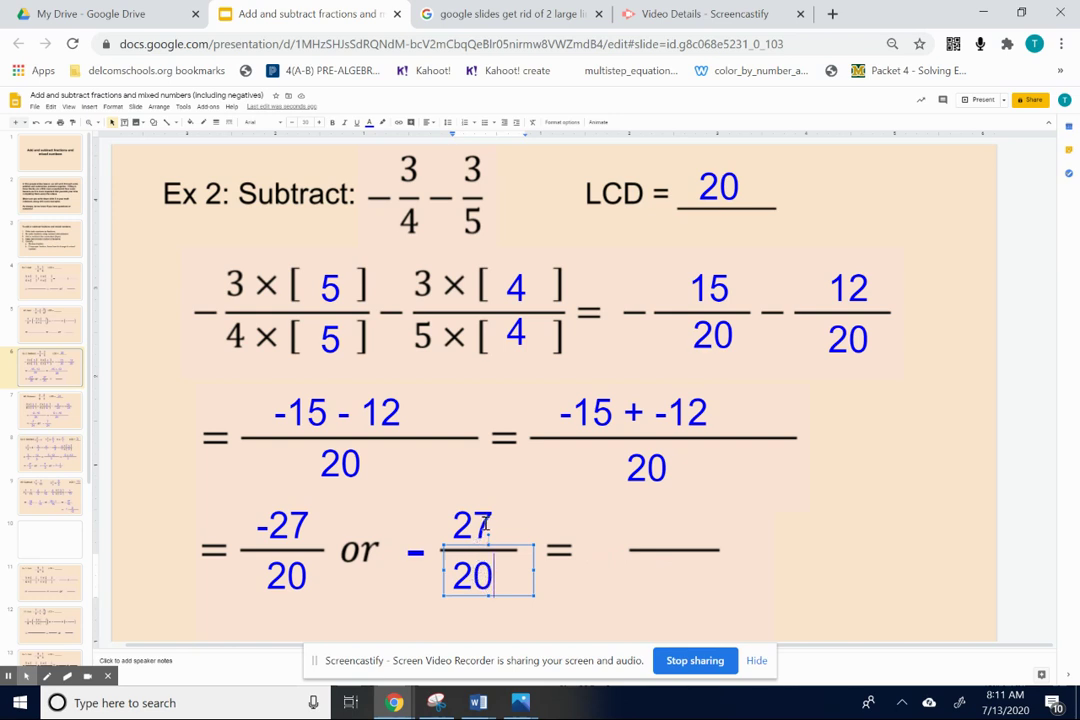
# Enter the final answer -1 7/20: minus sign, whole number 1, then 7 over 20
pyautogui.click(600, 545)
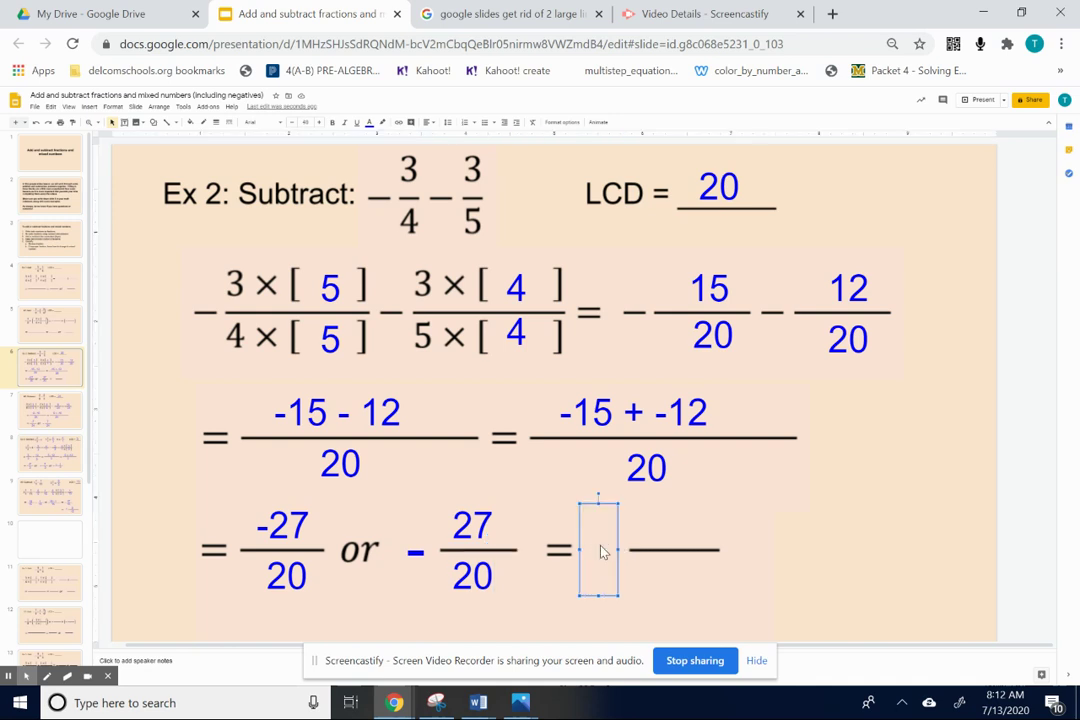
pyautogui.write('-')
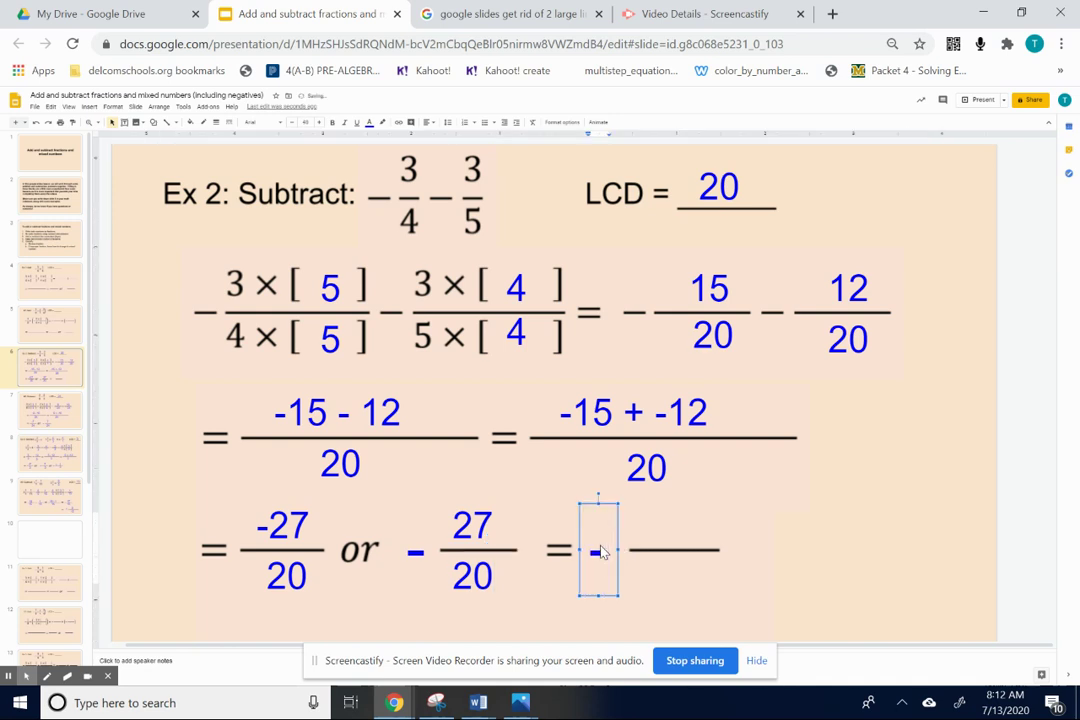
pyautogui.write('1')
pyautogui.press('BackSpace')
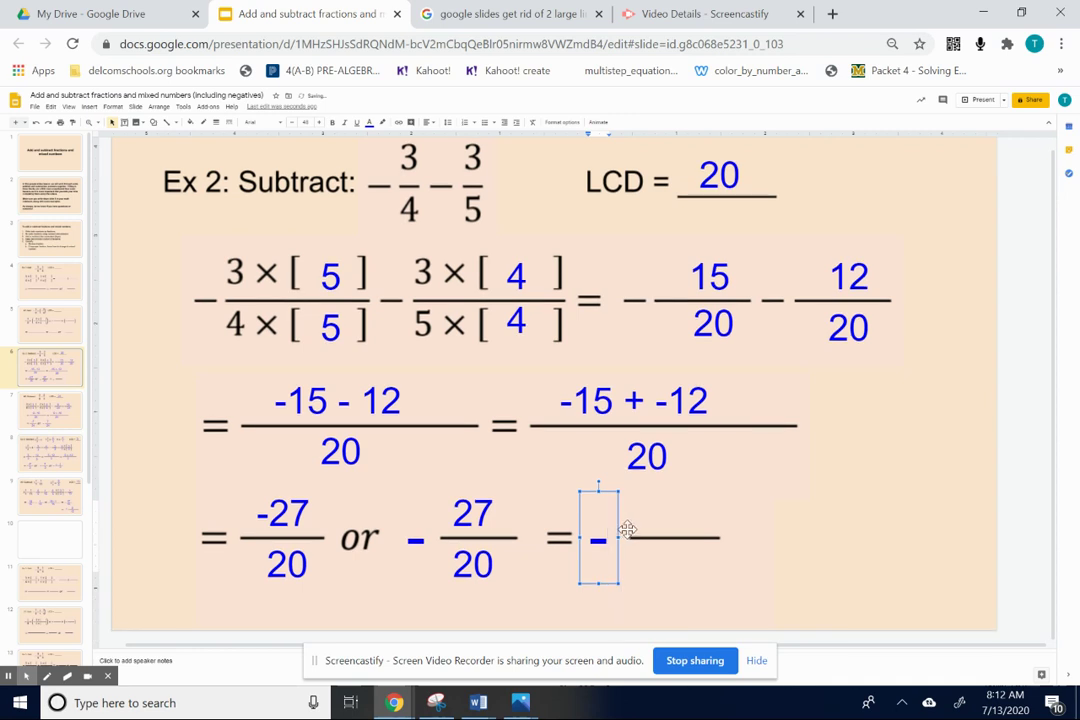
pyautogui.click(622, 540)
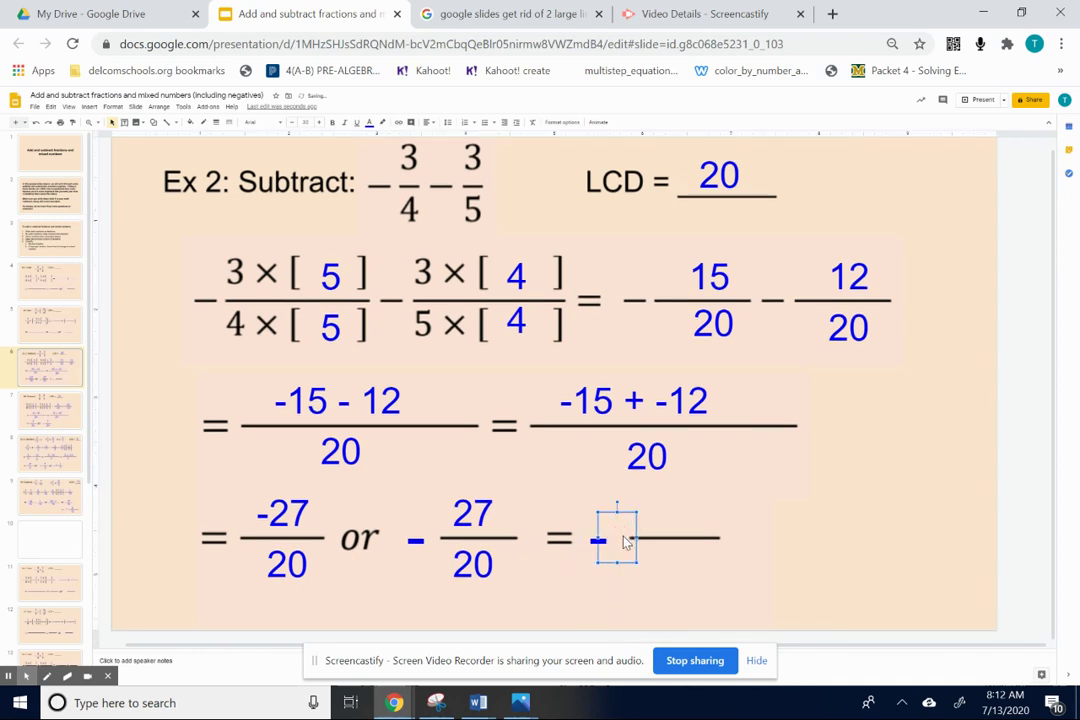
pyautogui.write('1')
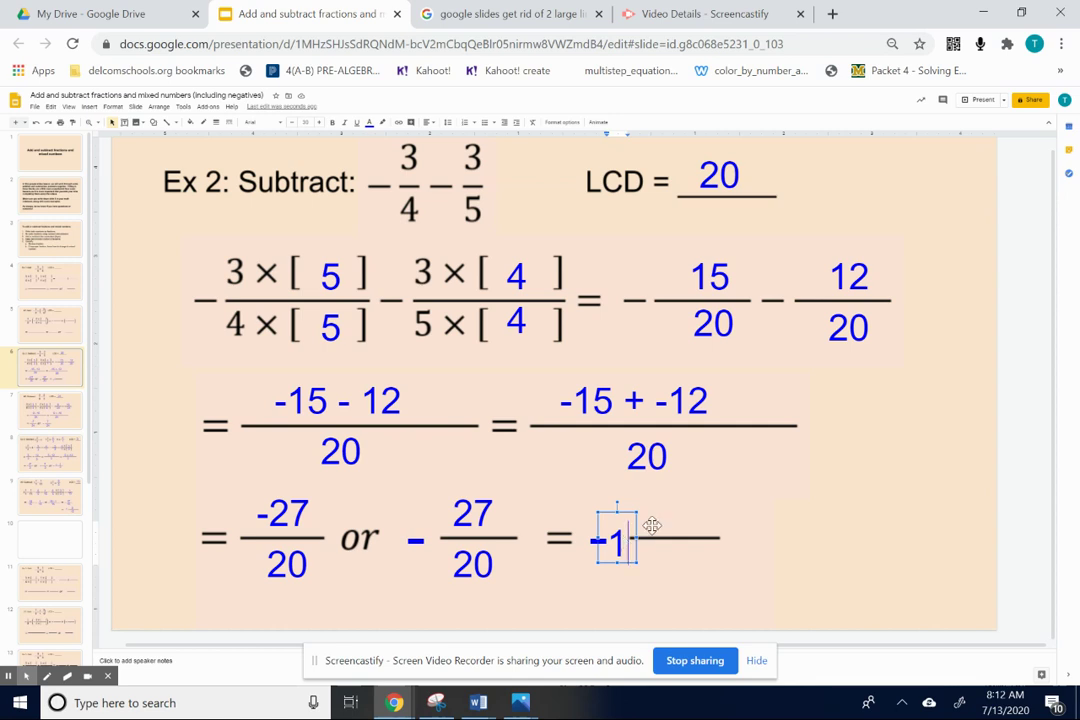
pyautogui.click(652, 527)
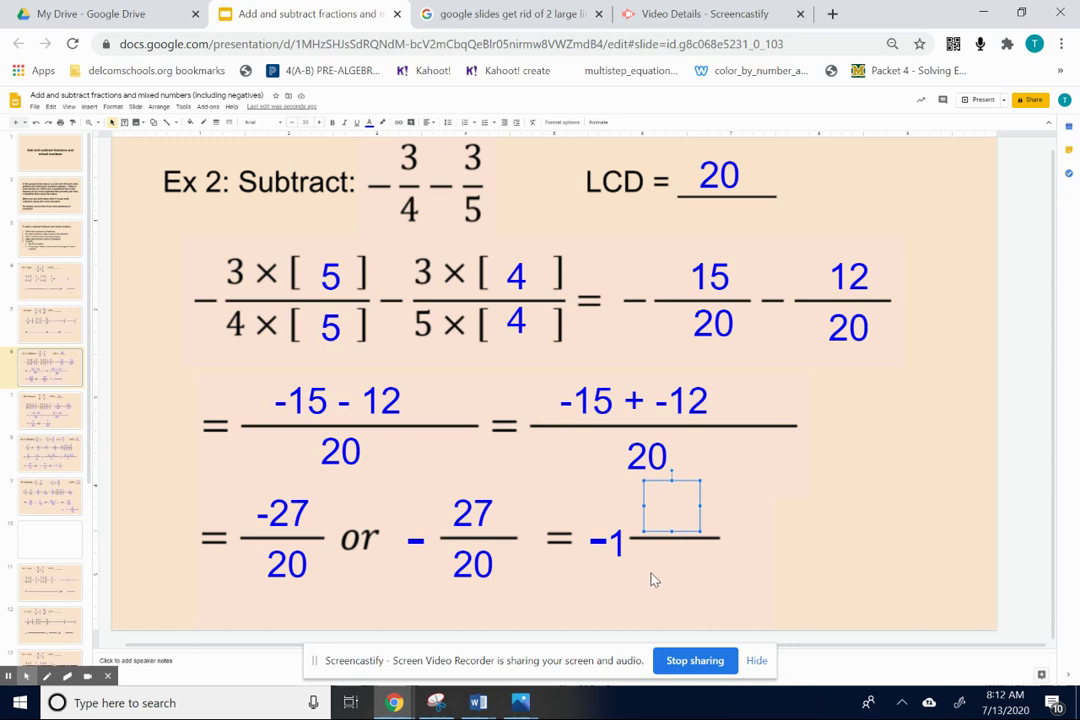
pyautogui.write('7')
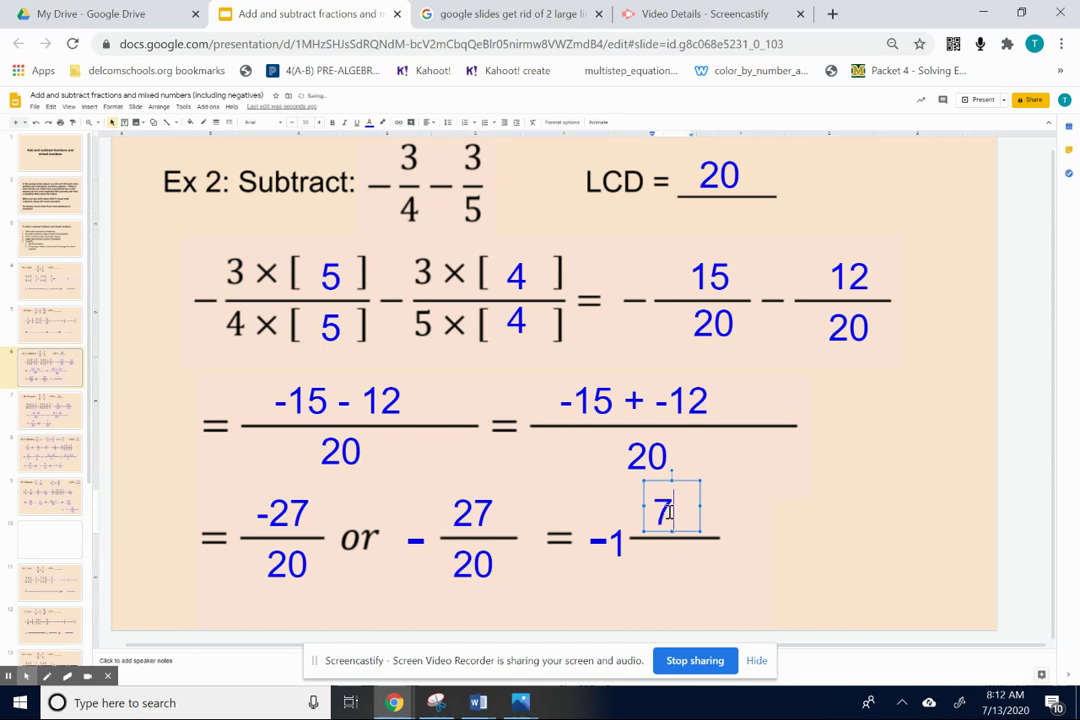
pyautogui.click(650, 556)
pyautogui.write('20')
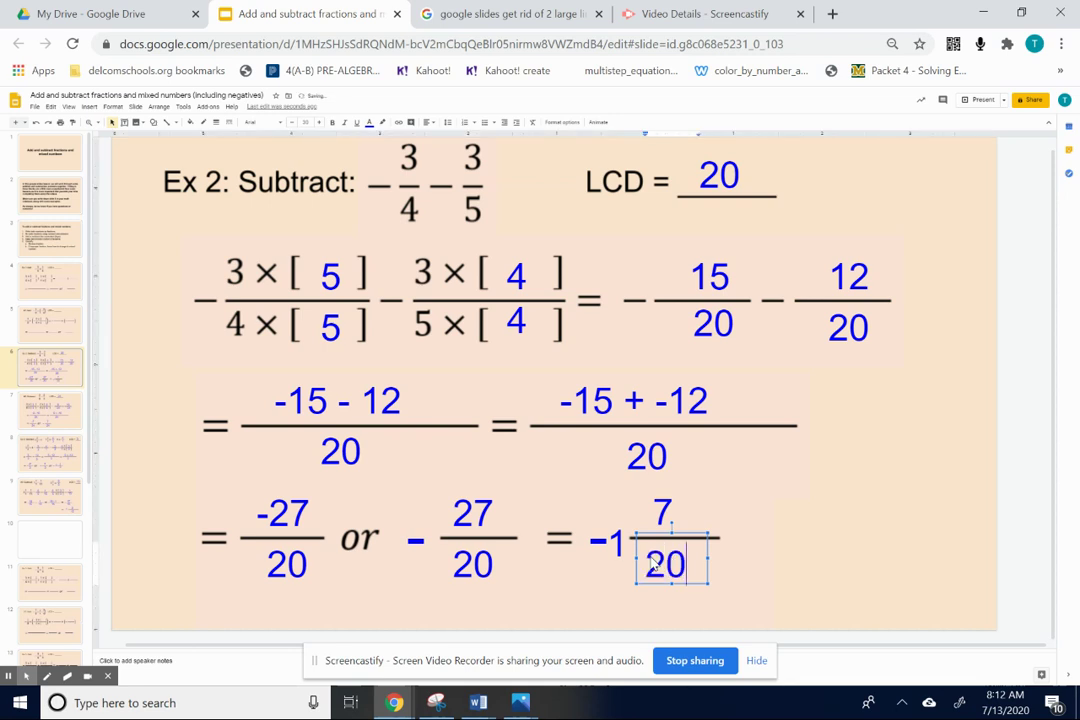